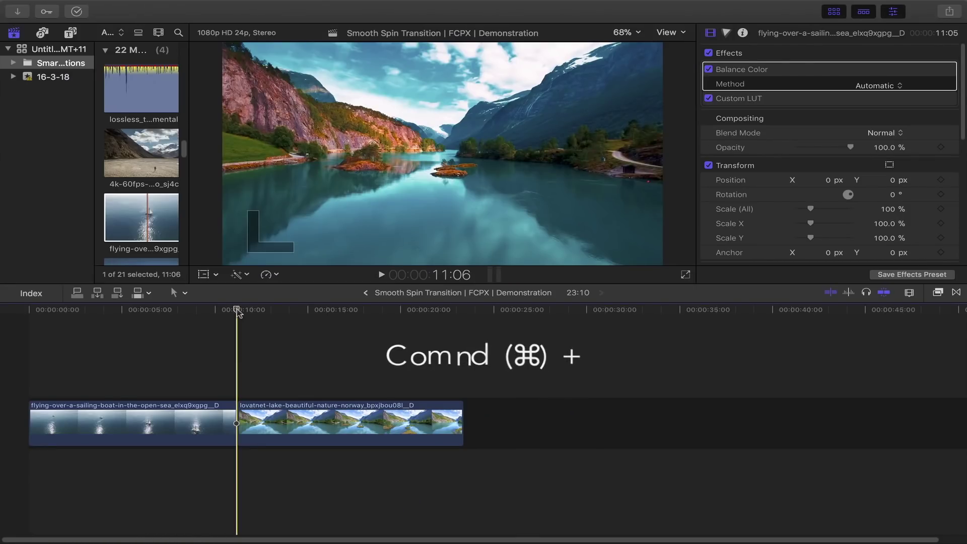
Blade the sailing clip two frames before the clip boundary and the lake clip two frames after it.
{"action": "key", "text": "super+equal"}
{"action": "key", "text": "super+equal"}
{"action": "key", "text": "super+equal"}
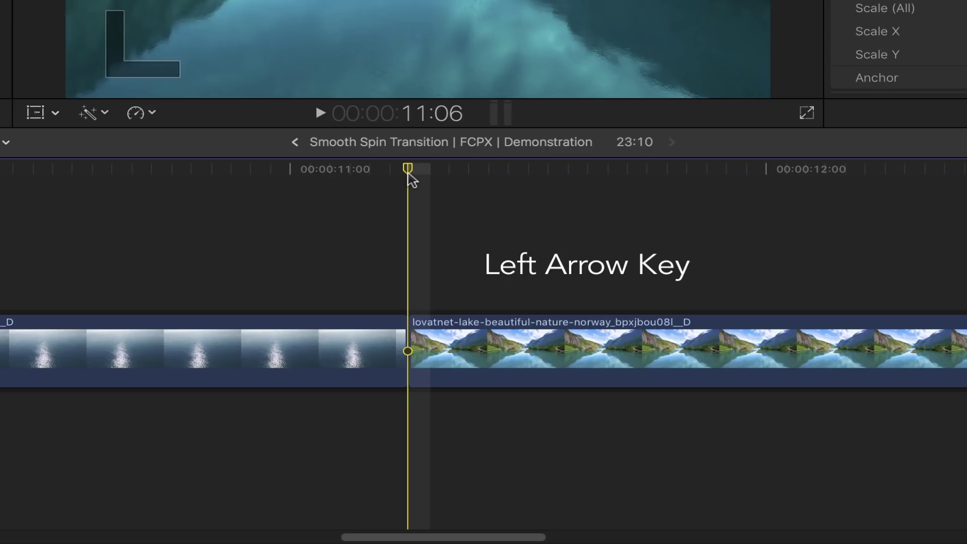
{"action": "key", "text": "Left"}
{"action": "key", "text": "Left"}
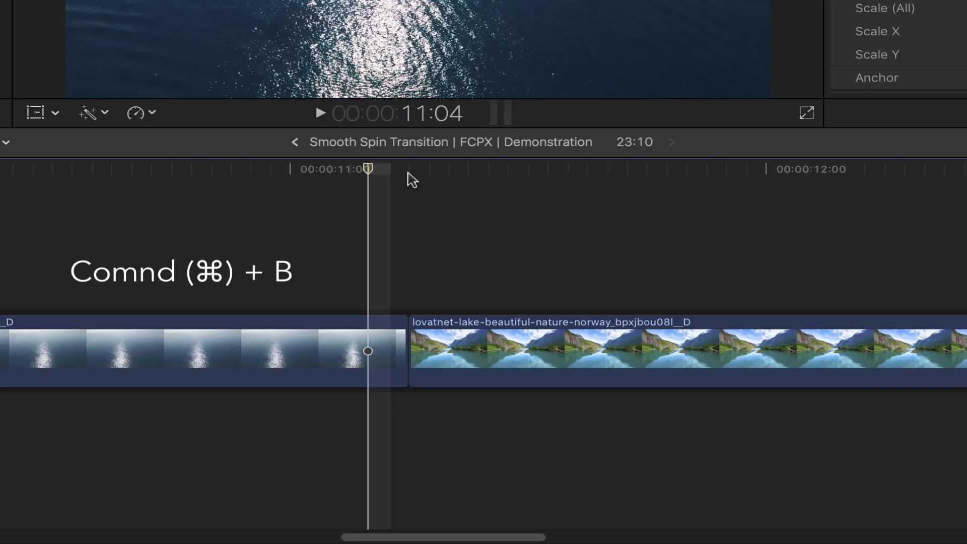
{"action": "key", "text": "super+b"}
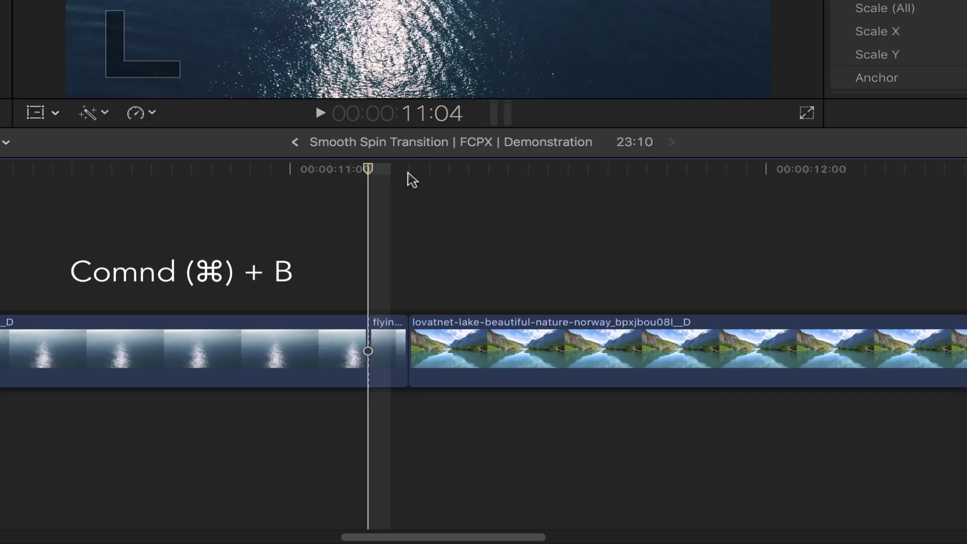
{"action": "left_click", "coordinate": [408, 173]}
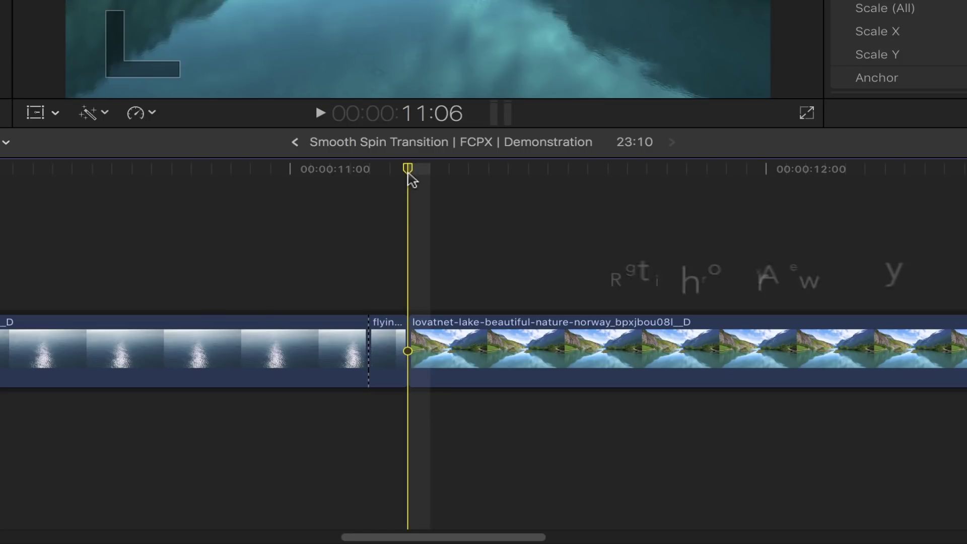
{"action": "key", "text": "Right"}
{"action": "key", "text": "Right"}
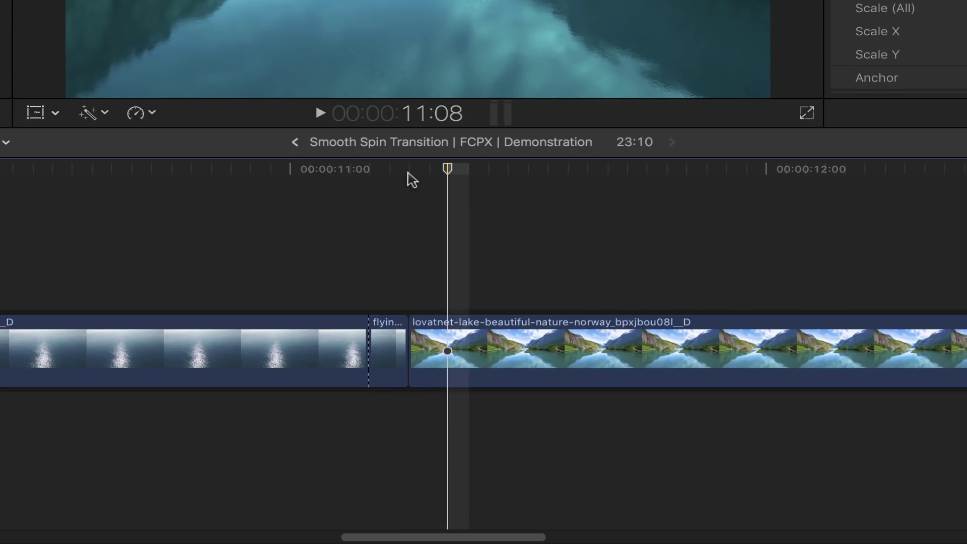
{"action": "key", "text": "super+b"}
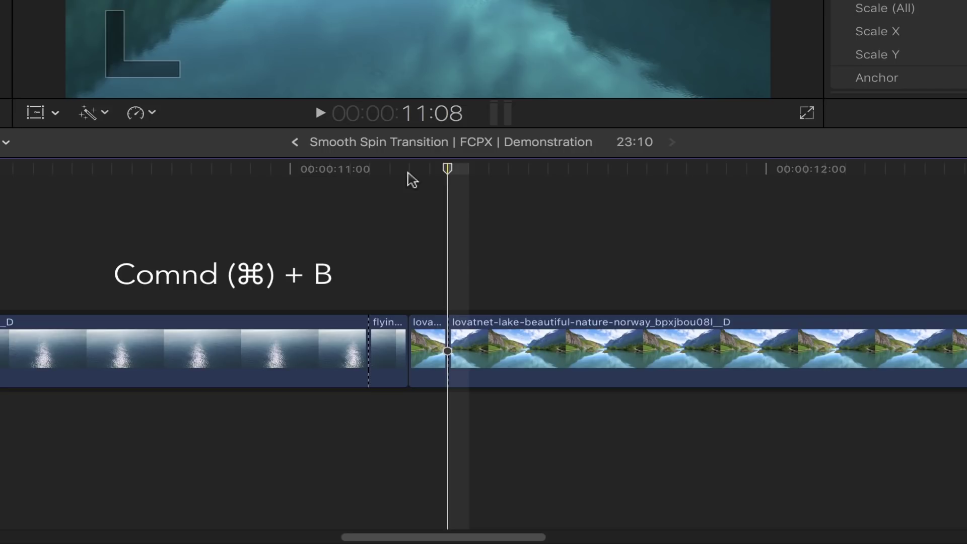
Select the two short pieces around the cut and set their Scale (All) to 50.
{"action": "left_click_drag", "start_coordinate": [384, 256], "coordinate": [436, 328]}
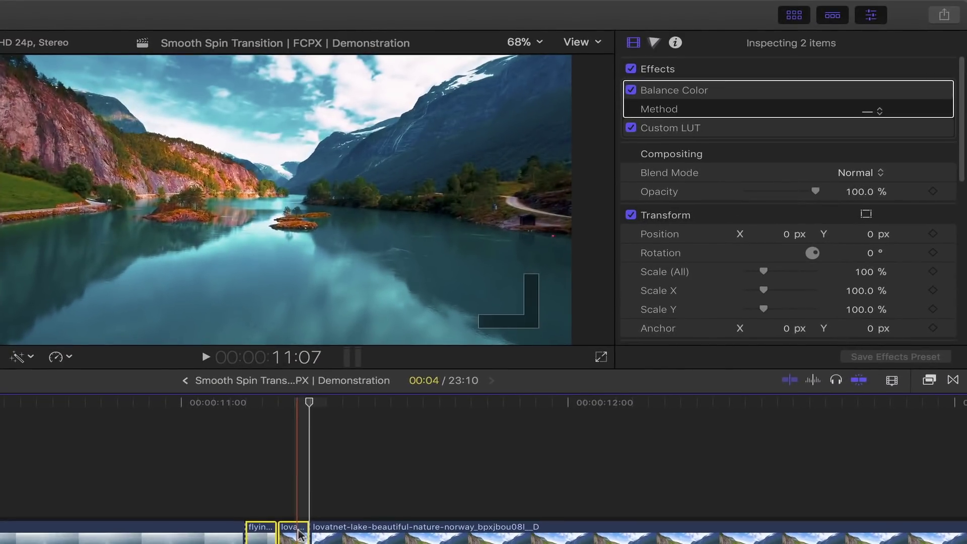
{"action": "scroll", "coordinate": [799, 277], "scroll_direction": "down", "scroll_amount": 3}
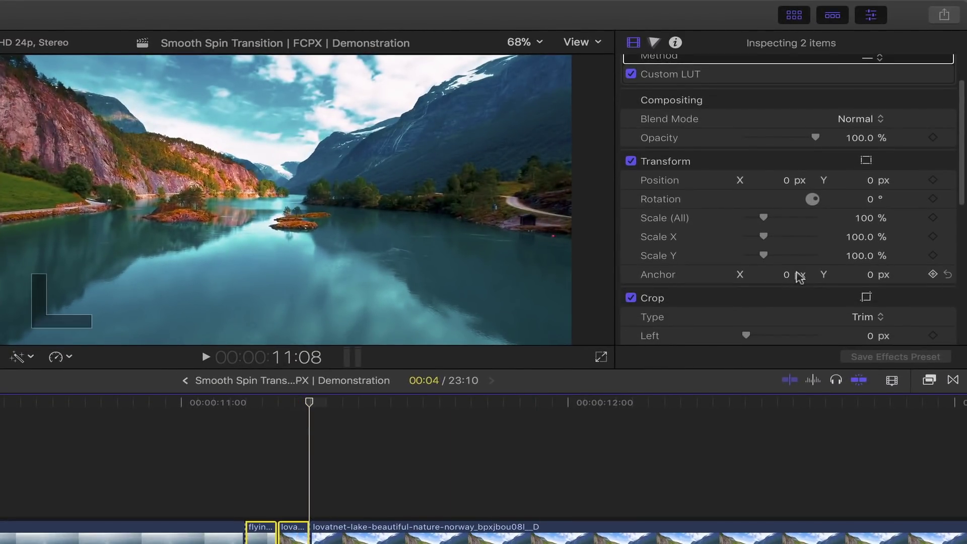
{"action": "left_click", "coordinate": [867, 216]}
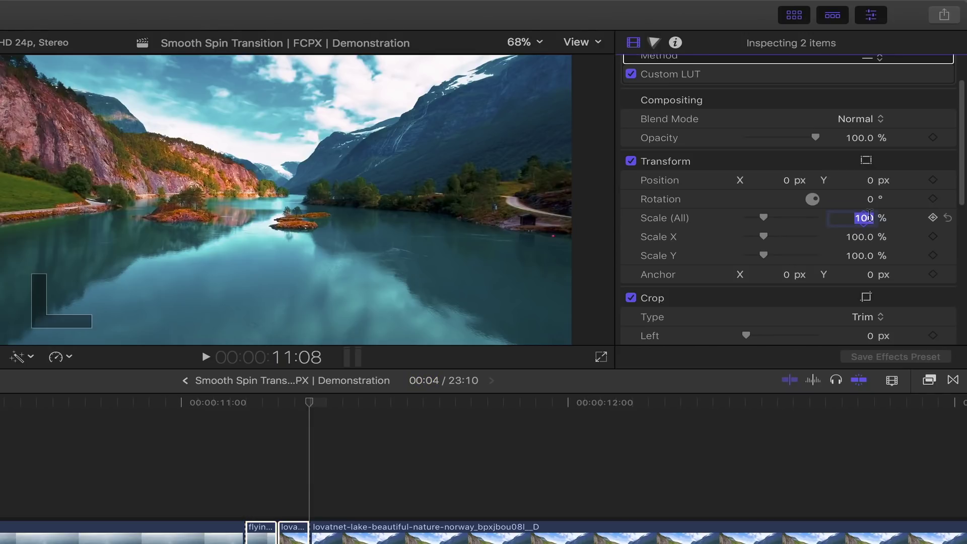
{"action": "type", "text": "50"}
{"action": "key", "text": "Return"}
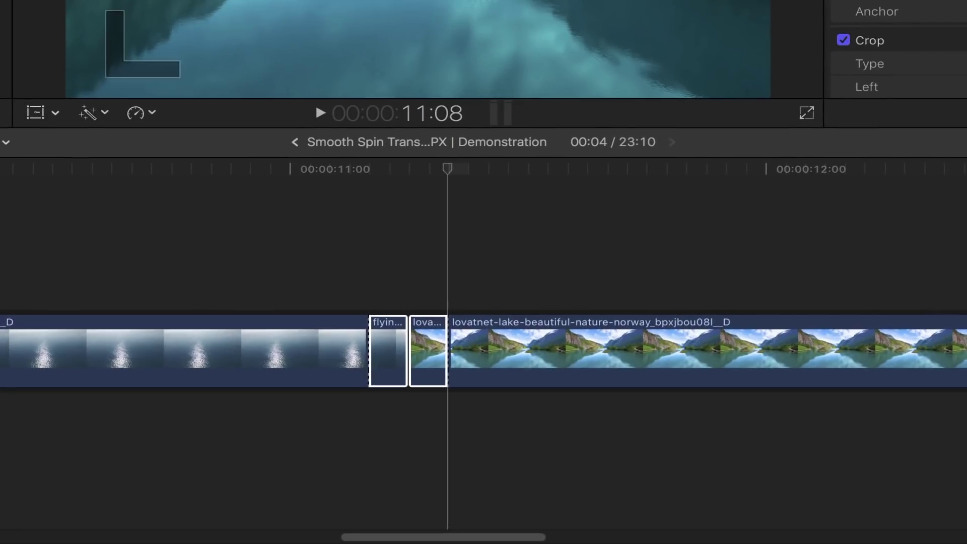
{"action": "key", "text": "super+2"}
Turn the short sailing piece into a new compound clip.
{"action": "left_click", "coordinate": [391, 282]}
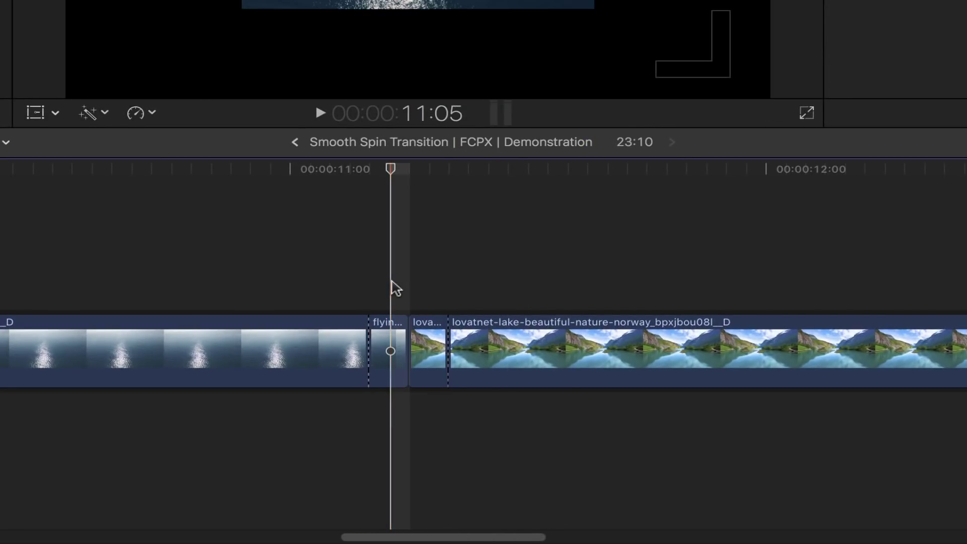
{"action": "right_click", "coordinate": [387, 322]}
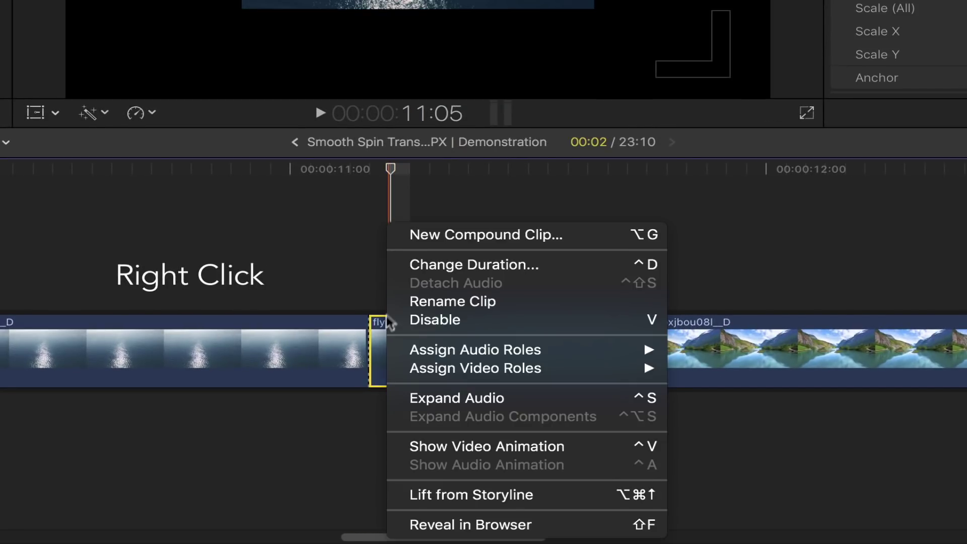
{"action": "left_click", "coordinate": [460, 241]}
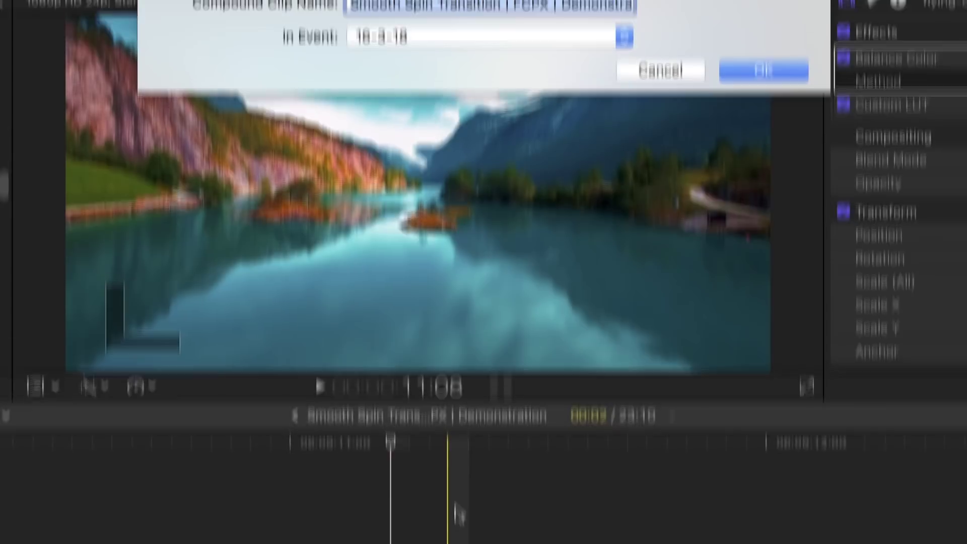
{"action": "key", "text": "Return"}
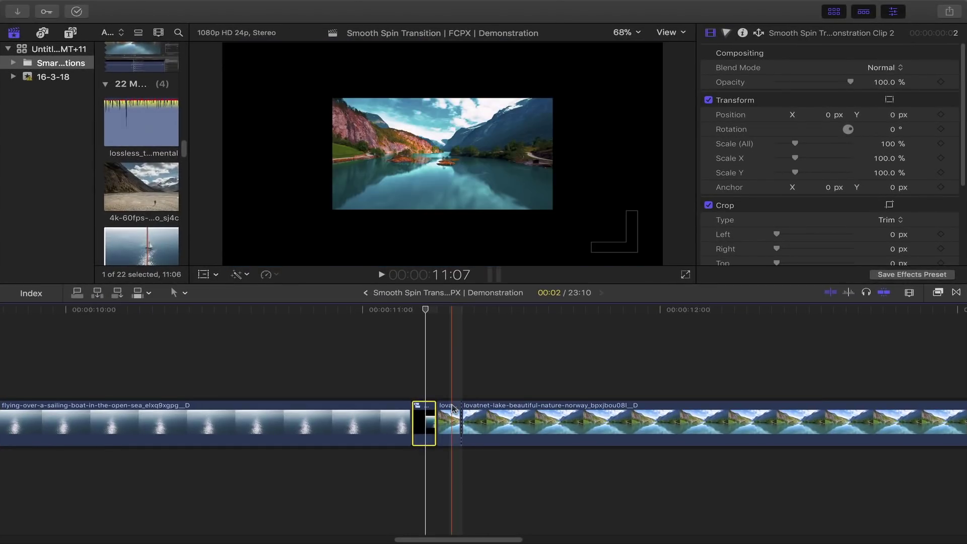
Turn the short lake piece into a new compound clip.
{"action": "left_click", "coordinate": [449, 423]}
{"action": "right_click", "coordinate": [450, 423]}
{"action": "left_click", "coordinate": [485, 352]}
{"action": "key", "text": "Return"}
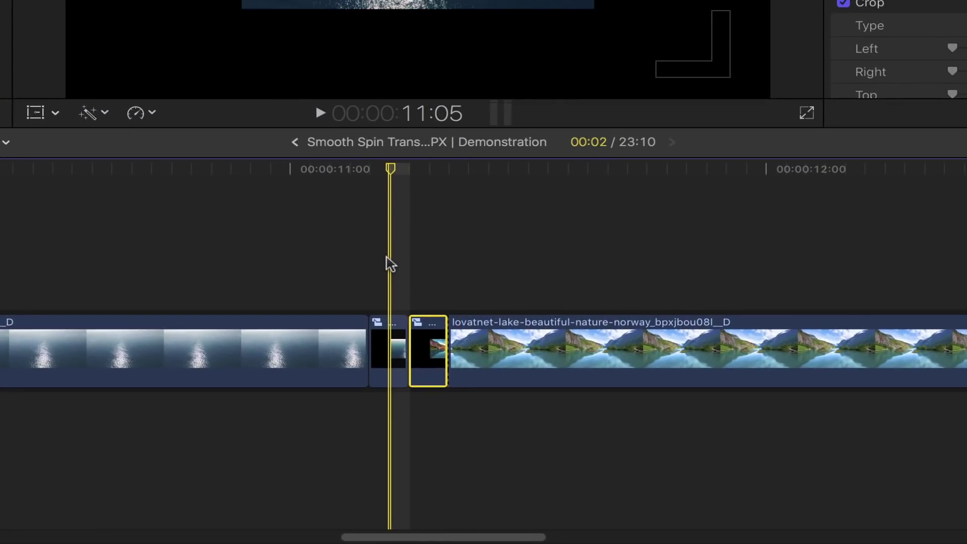
Select both compound pieces and apply Kaleidotile, found by searching effects for 'kal'.
{"action": "left_click_drag", "start_coordinate": [386, 256], "coordinate": [428, 330]}
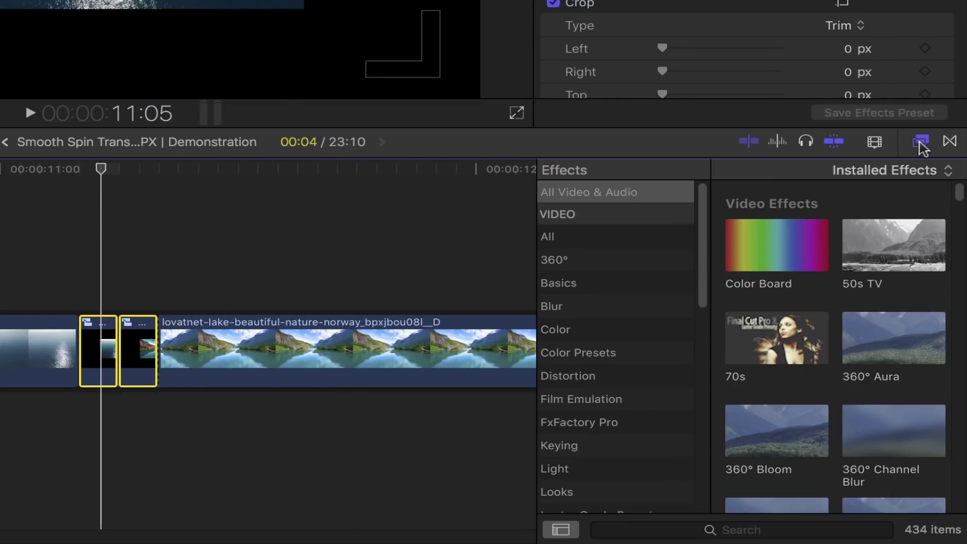
{"action": "left_click", "coordinate": [733, 529]}
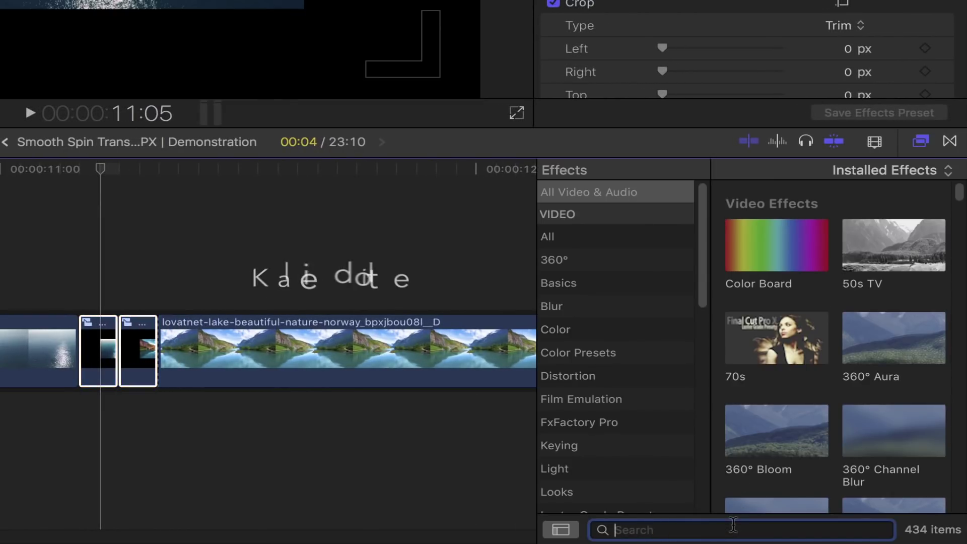
{"action": "type", "text": "kal"}
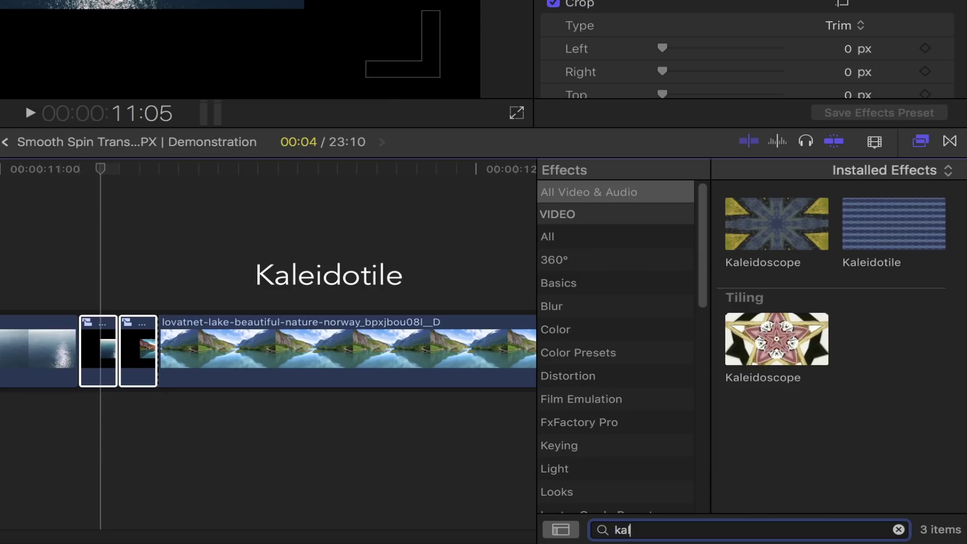
{"action": "double_click", "coordinate": [902, 243]}
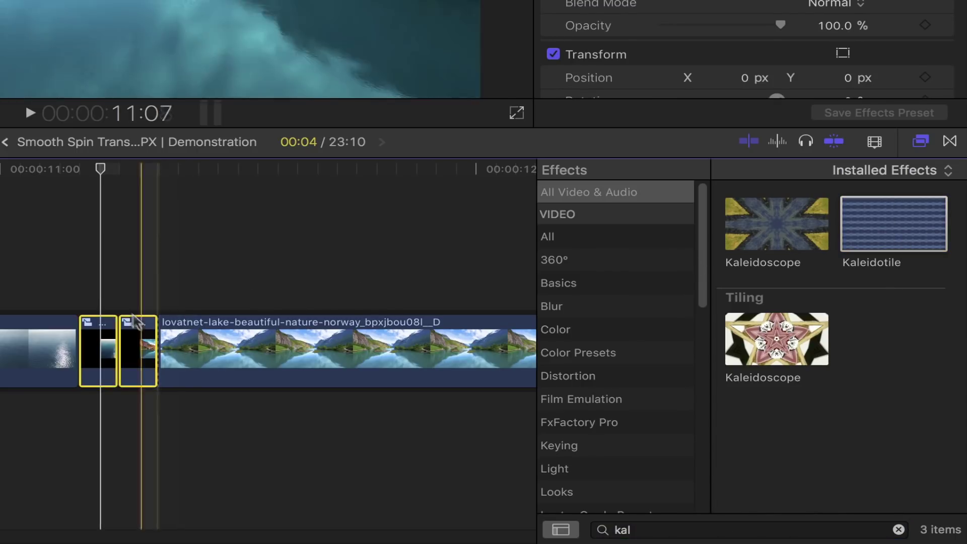
Drag the sailing piece's Kaleidotile handles to make broad stripes with horizontal mirror seams.
{"action": "left_click", "coordinate": [101, 297]}
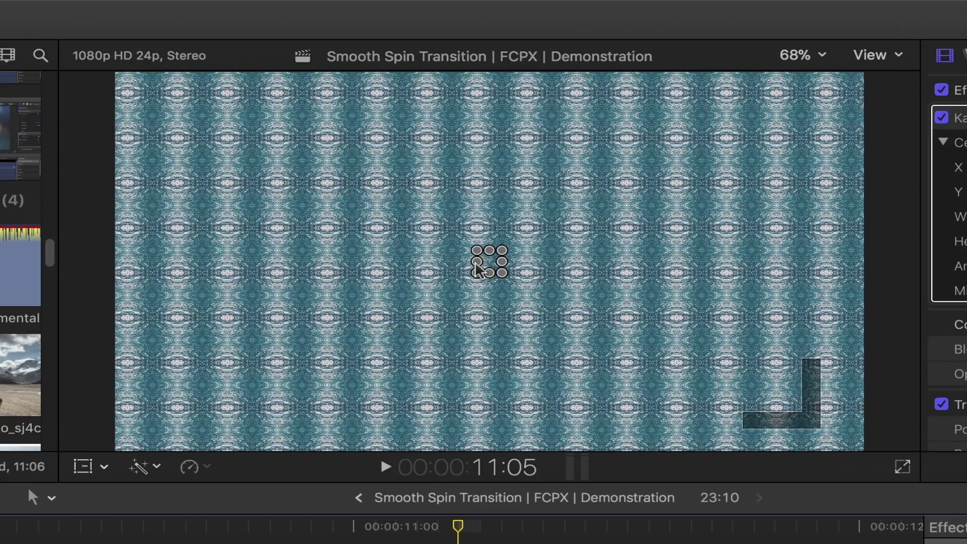
{"action": "left_click", "coordinate": [476, 263]}
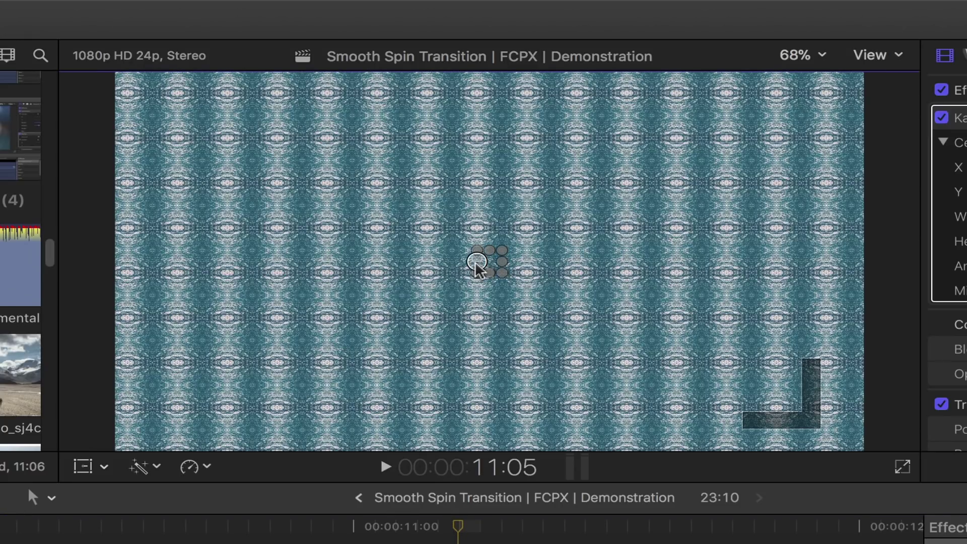
{"action": "left_click_drag", "start_coordinate": [476, 263], "coordinate": [301, 255]}
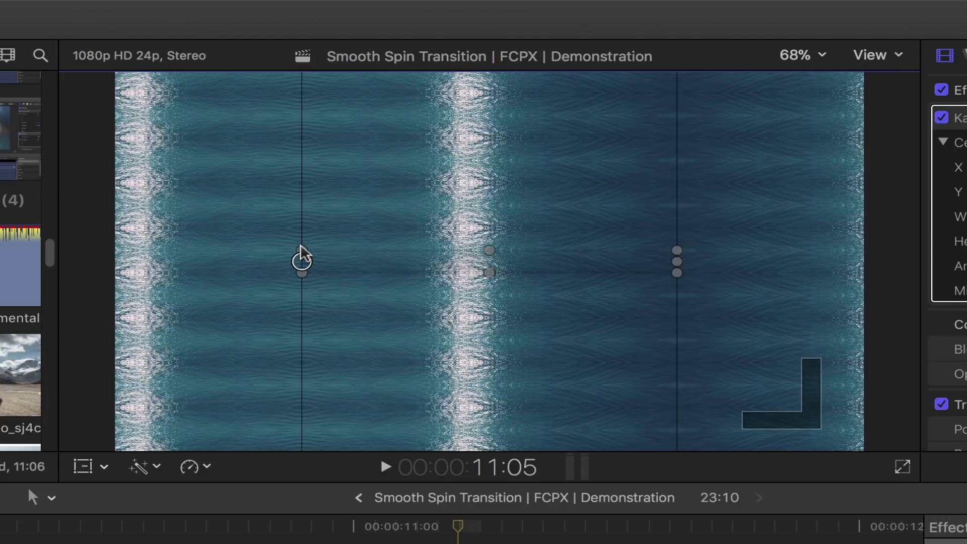
{"action": "left_click_drag", "start_coordinate": [301, 255], "coordinate": [303, 254]}
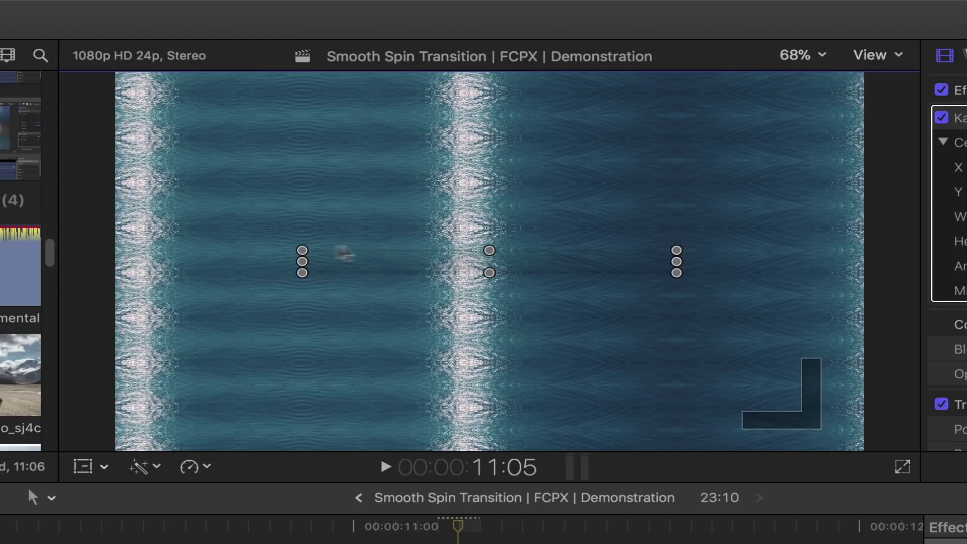
{"action": "left_click_drag", "start_coordinate": [489, 275], "coordinate": [489, 356]}
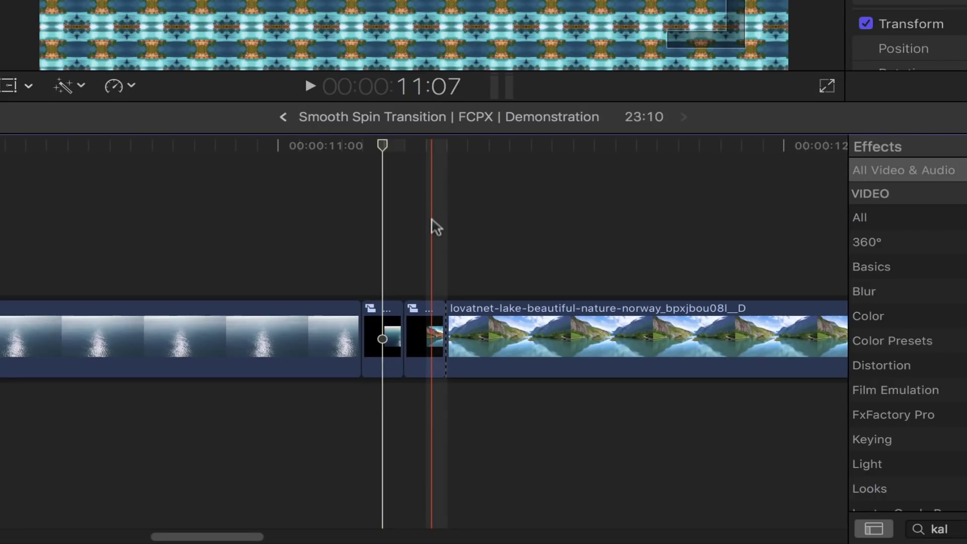
Drag the lake piece's Kaleidotile handles to widen the tiles and add horizontal mirror lines.
{"action": "left_click", "coordinate": [510, 543]}
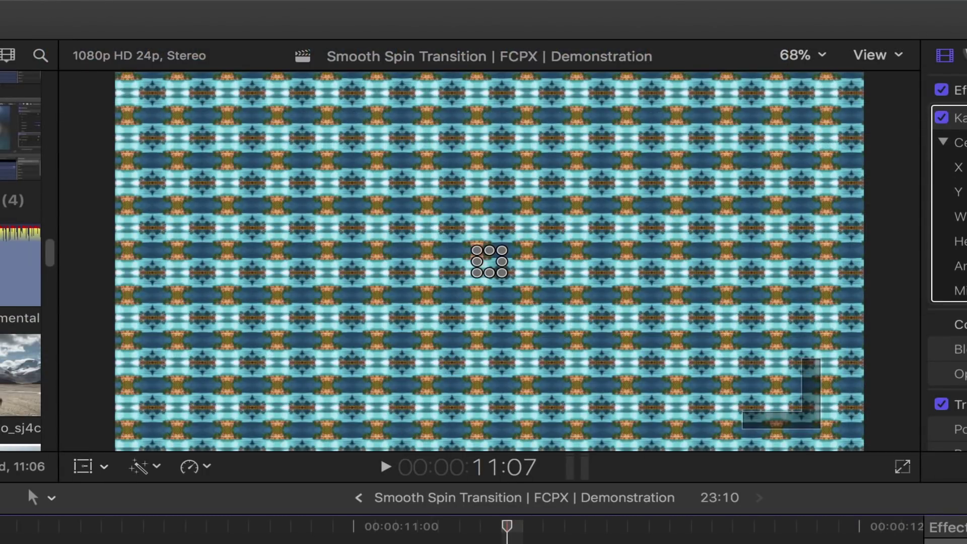
{"action": "left_click_drag", "start_coordinate": [486, 265], "coordinate": [302, 255]}
{"action": "left_click_drag", "start_coordinate": [489, 252], "coordinate": [489, 167]}
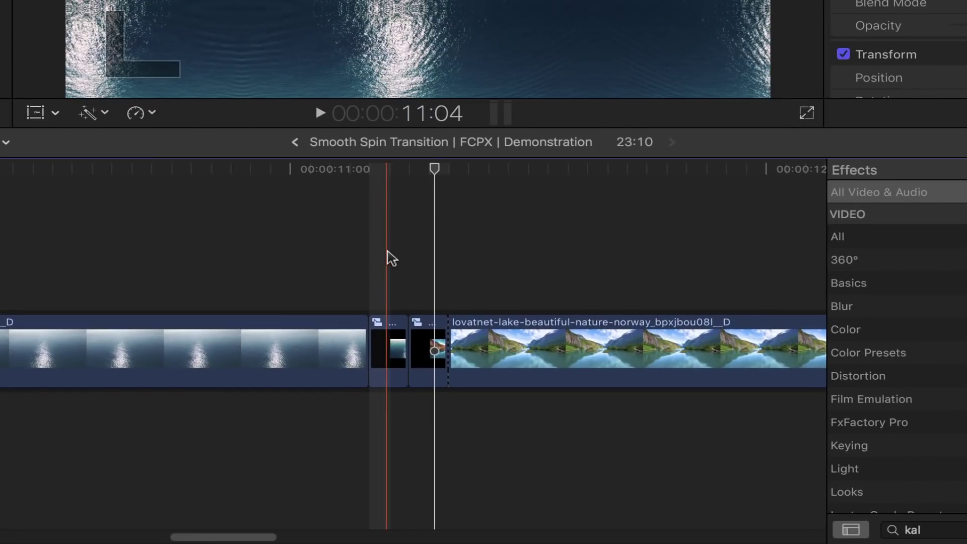
{"action": "left_click_drag", "start_coordinate": [390, 258], "coordinate": [436, 345]}
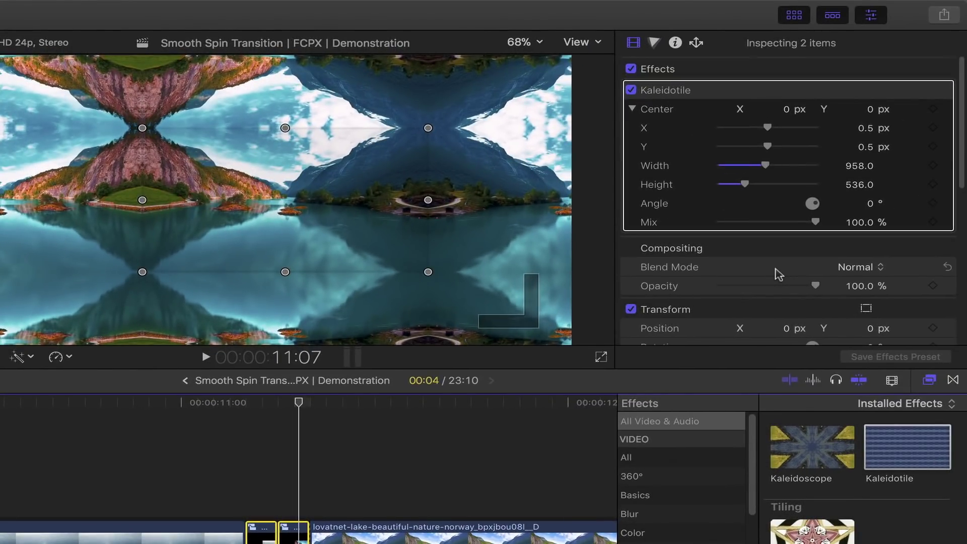
Set Scale (All) of both Kaleidotile transition pieces to 200.
{"action": "scroll", "coordinate": [778, 274], "scroll_direction": "down", "scroll_amount": 3}
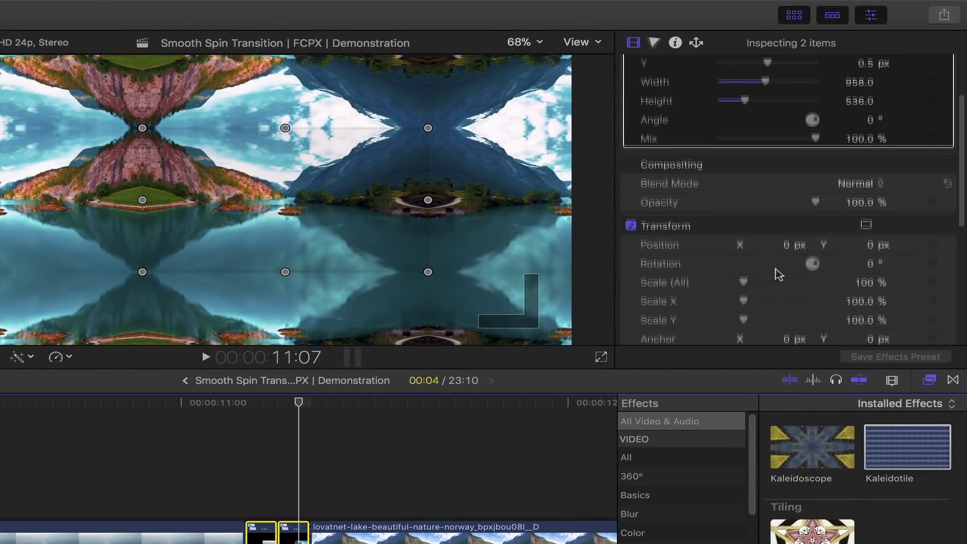
{"action": "left_click", "coordinate": [864, 243]}
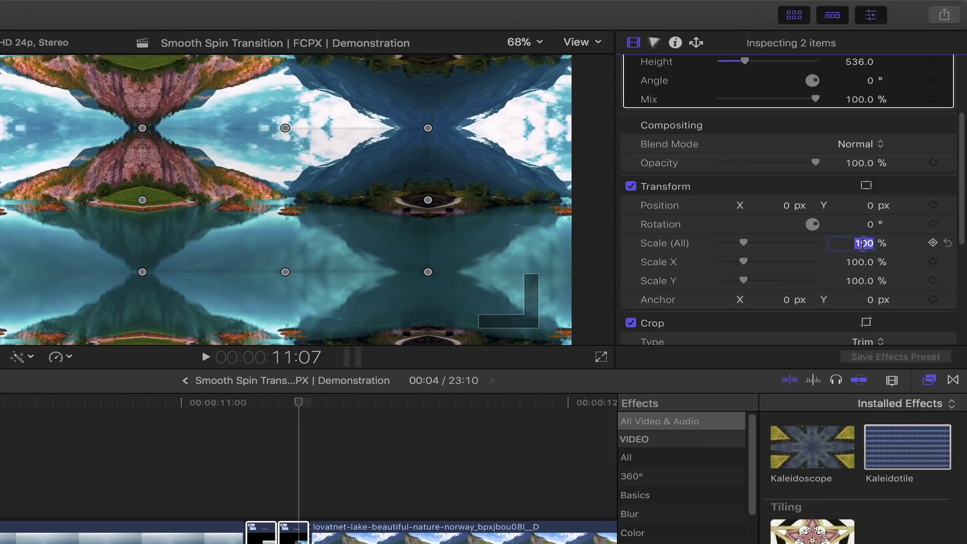
{"action": "type", "text": "200"}
{"action": "key", "text": "Return"}
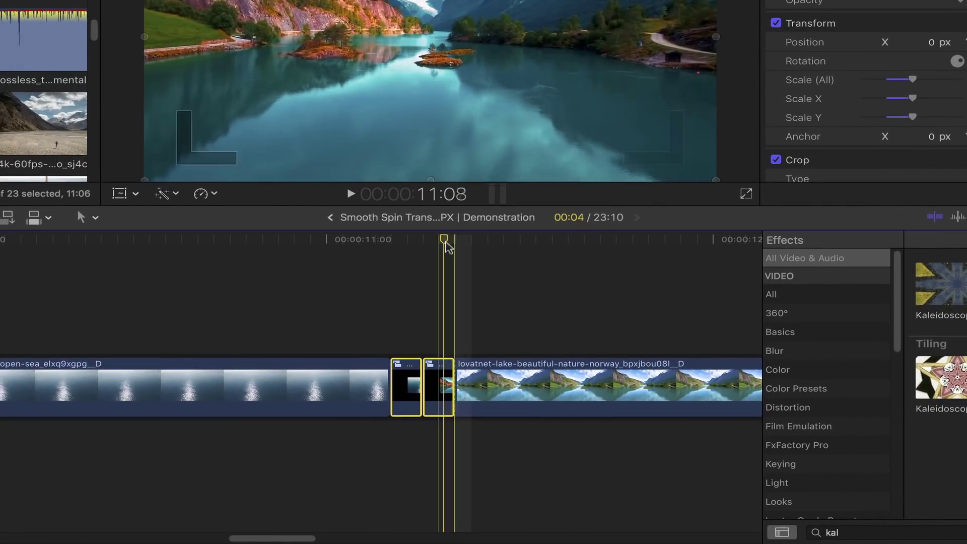
{"action": "left_click", "coordinate": [410, 376]}
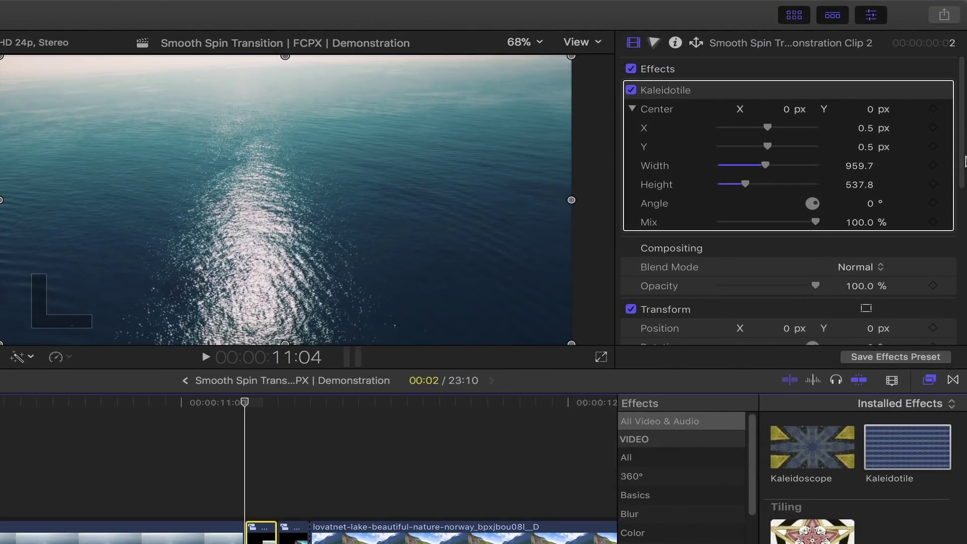
Keyframe the sailing piece's rotation from 0° at its start to -45° at its end.
{"action": "scroll", "coordinate": [961, 188], "scroll_direction": "down", "scroll_amount": 5}
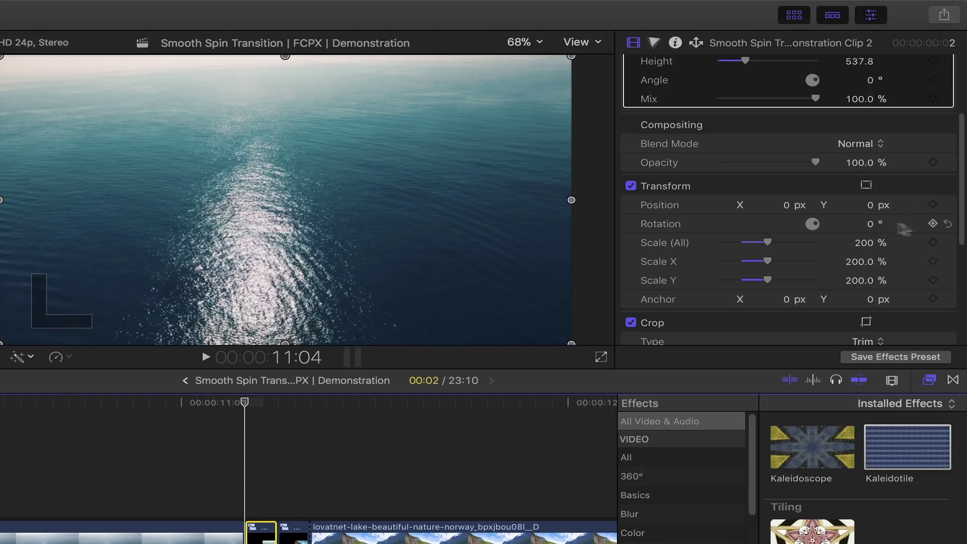
{"action": "left_click", "coordinate": [934, 224]}
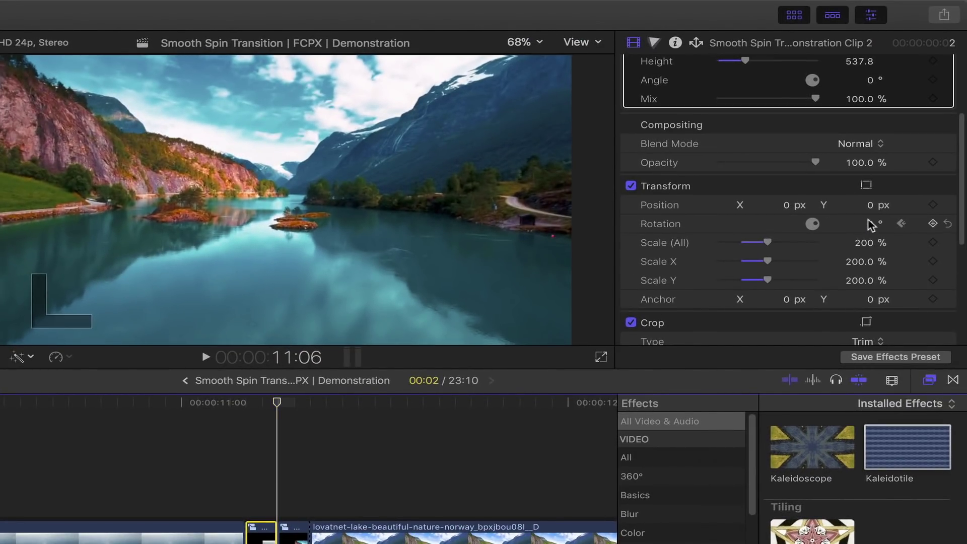
{"action": "left_click", "coordinate": [871, 224]}
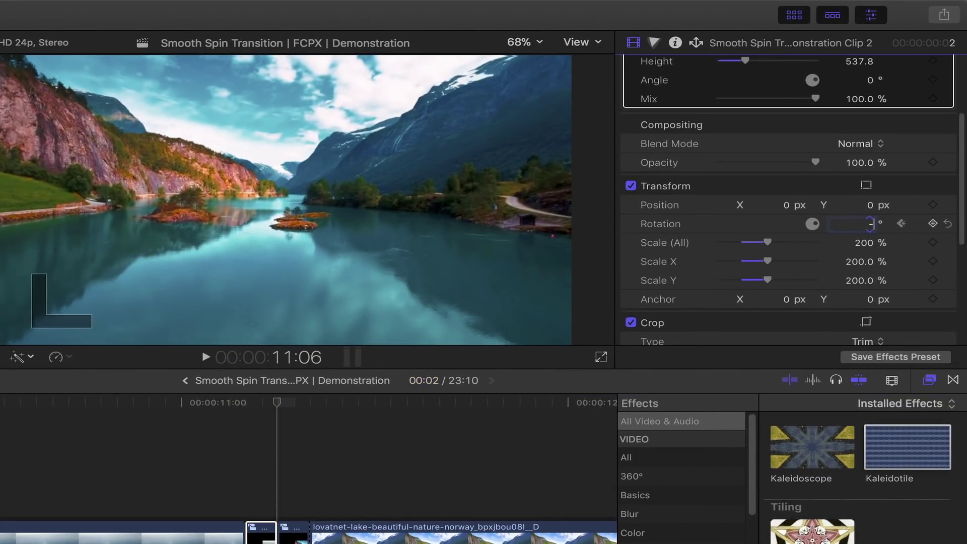
{"action": "type", "text": "-45"}
{"action": "key", "text": "Return"}
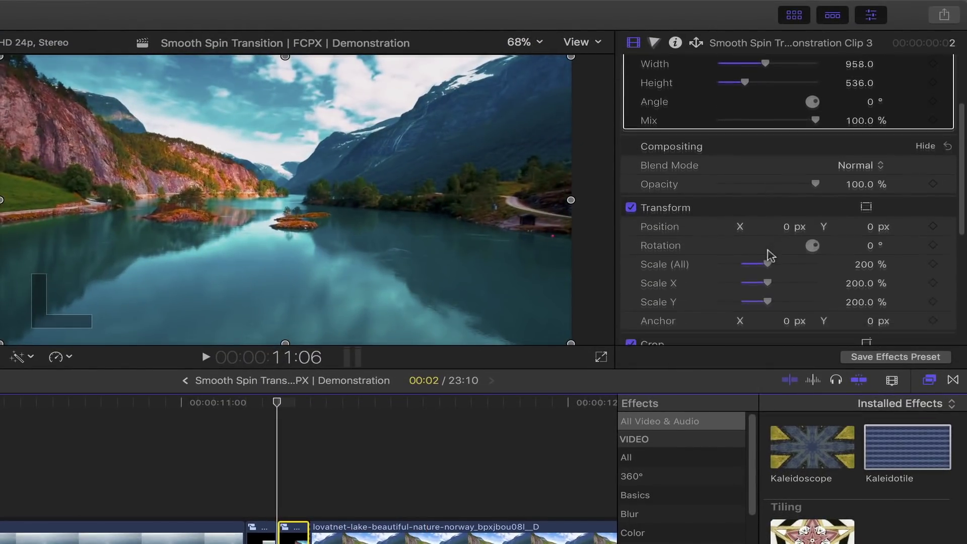
Set the lake piece's starting rotation to 45° and add a rotation keyframe.
{"action": "left_click", "coordinate": [870, 216]}
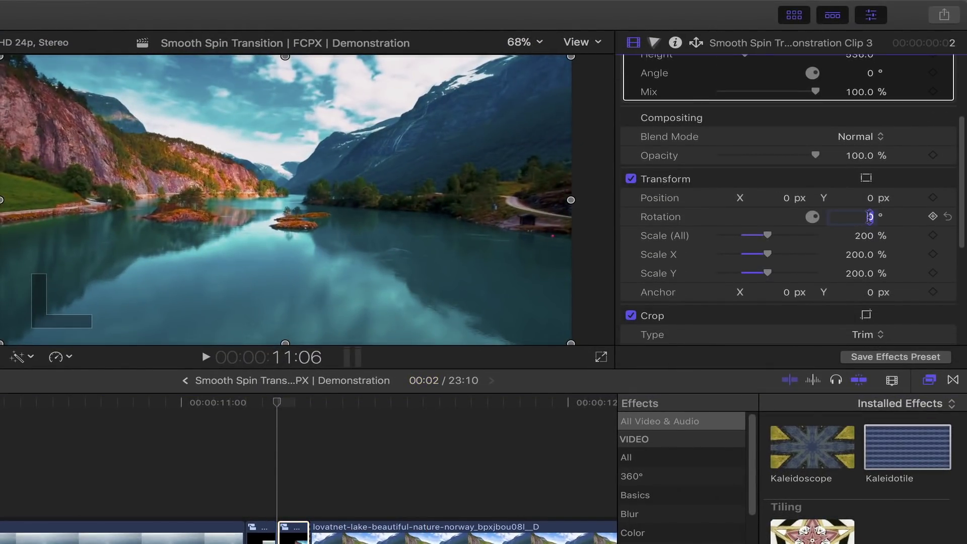
{"action": "type", "text": "45.0"}
{"action": "key", "text": "Return"}
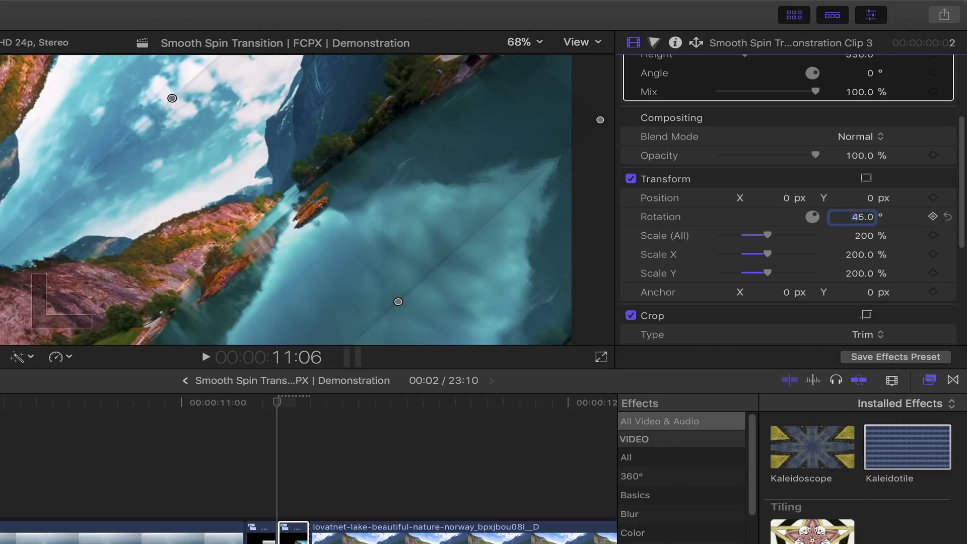
{"action": "left_click", "coordinate": [934, 217]}
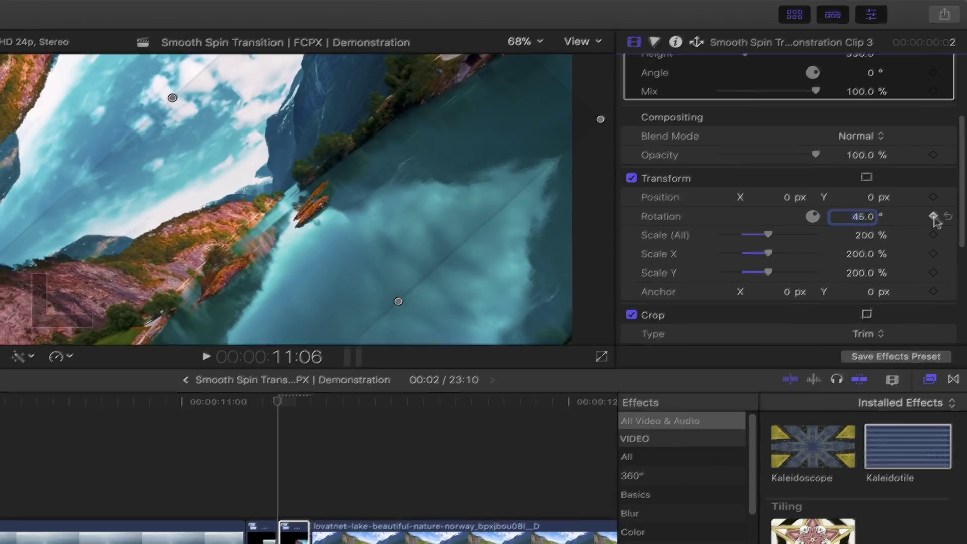
At the end of the lake piece, set rotation to 0° as the closing keyframe.
{"action": "left_click", "coordinate": [278, 403]}
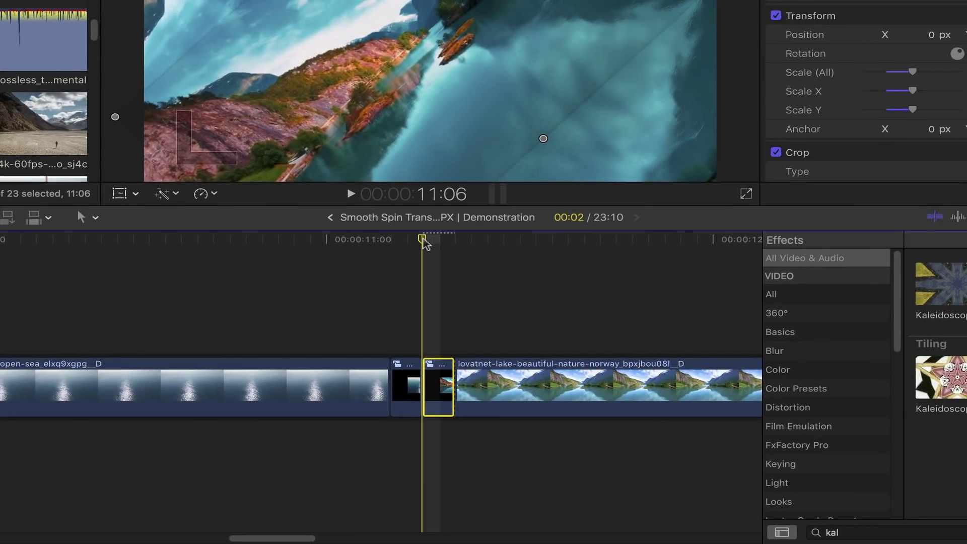
{"action": "left_click", "coordinate": [456, 239]}
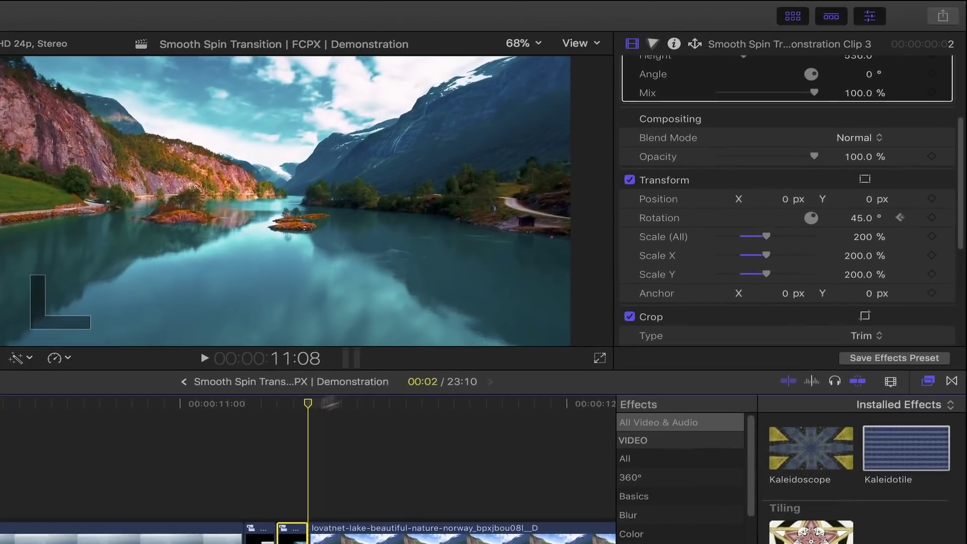
{"action": "left_click", "coordinate": [861, 220]}
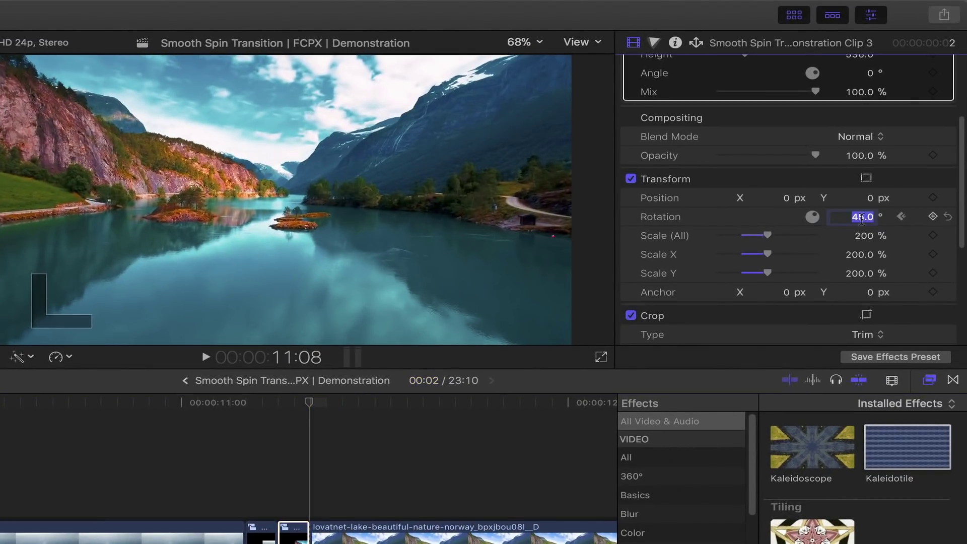
{"action": "type", "text": "0"}
{"action": "key", "text": "Return"}
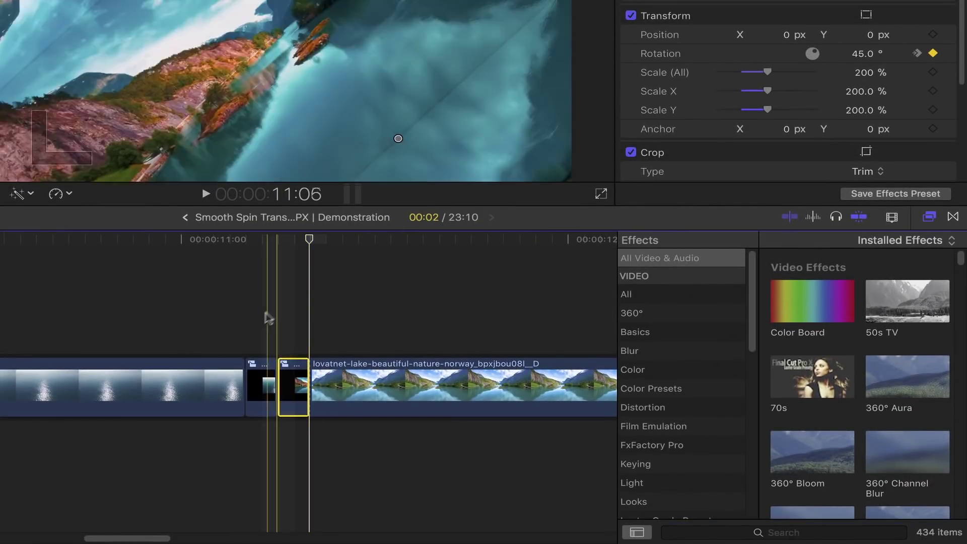
Select both transition pieces and apply the Radial blur, found by searching effects for 'radia'.
{"action": "left_click_drag", "start_coordinate": [265, 319], "coordinate": [295, 370]}
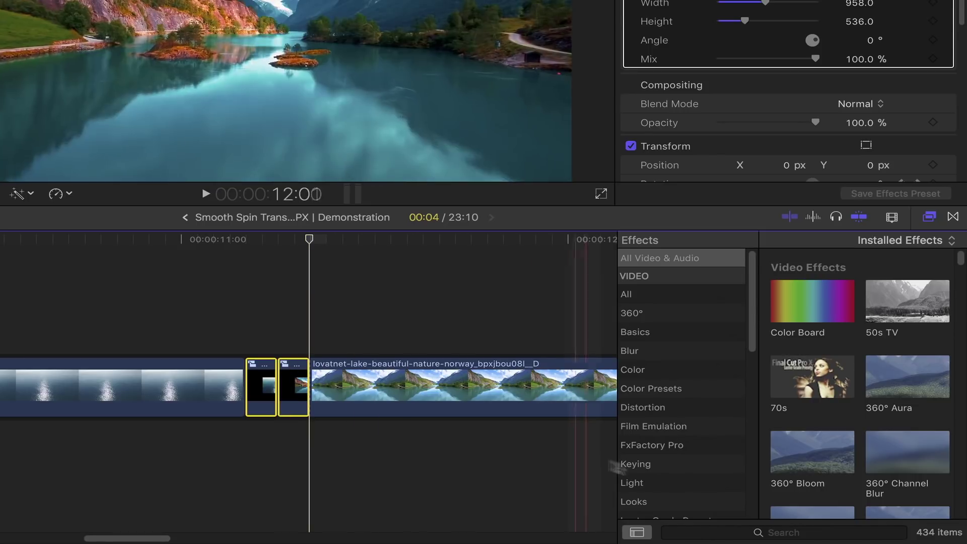
{"action": "left_click", "coordinate": [783, 528]}
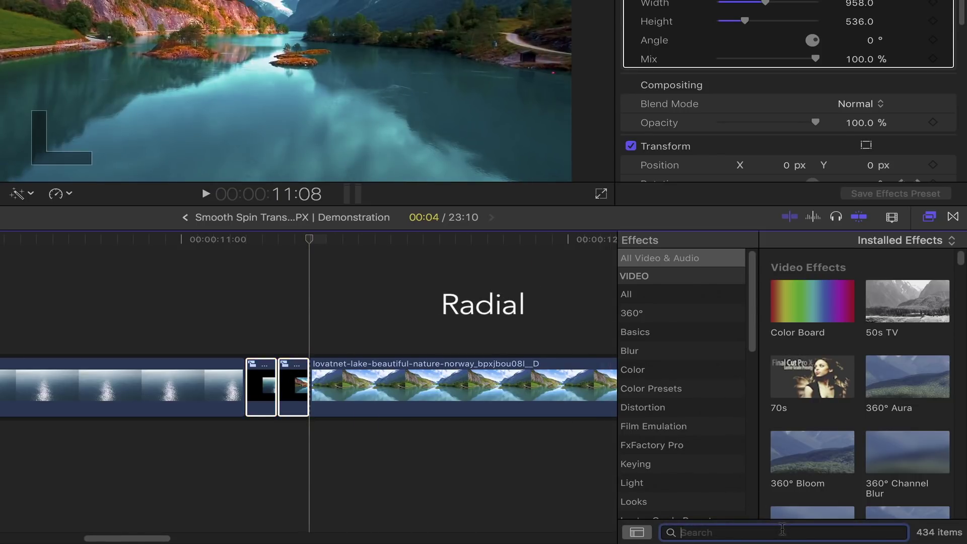
{"action": "type", "text": "radia"}
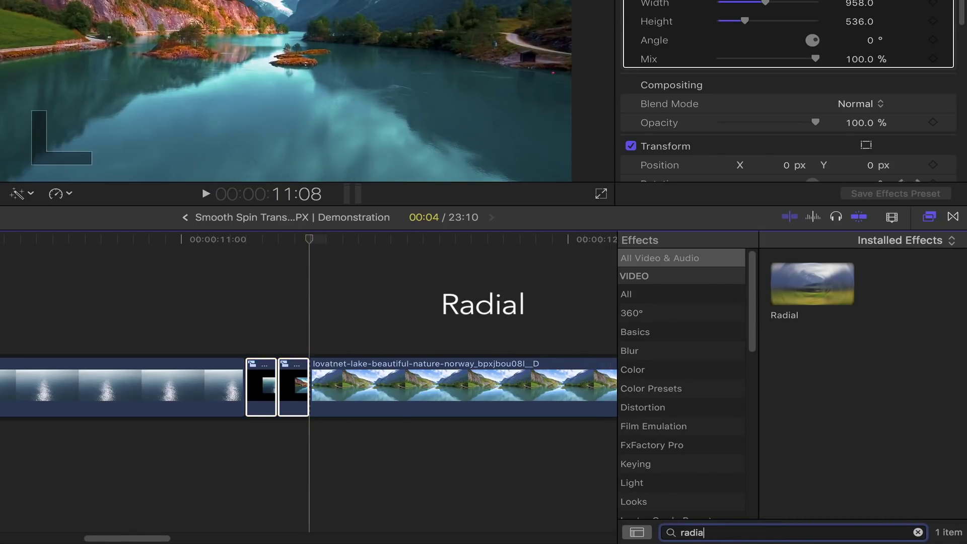
{"action": "double_click", "coordinate": [825, 292]}
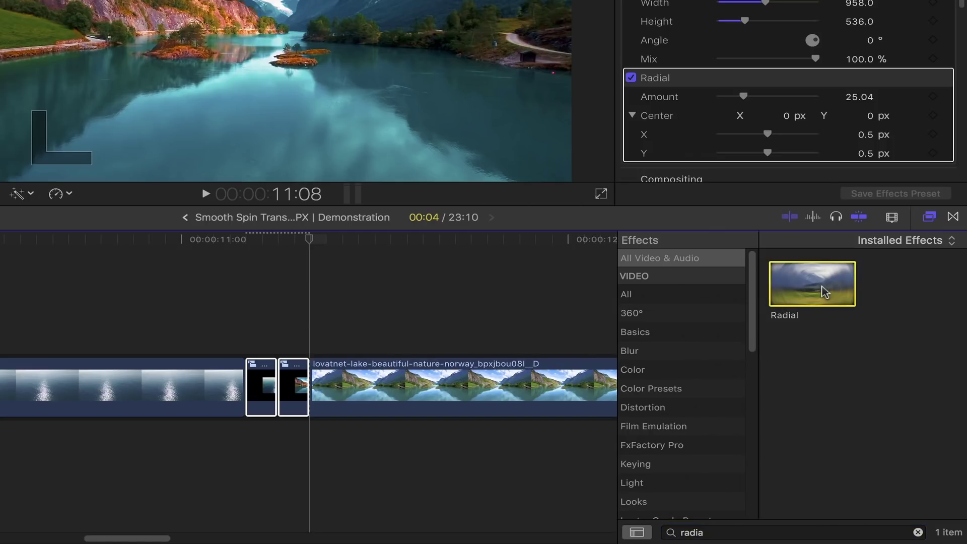
Keyframe the first piece's Radial Amount at 0 at 11:04, rising to about 25 mid-transition.
{"action": "left_click_drag", "start_coordinate": [309, 240], "coordinate": [244, 240]}
{"action": "left_click", "coordinate": [264, 378]}
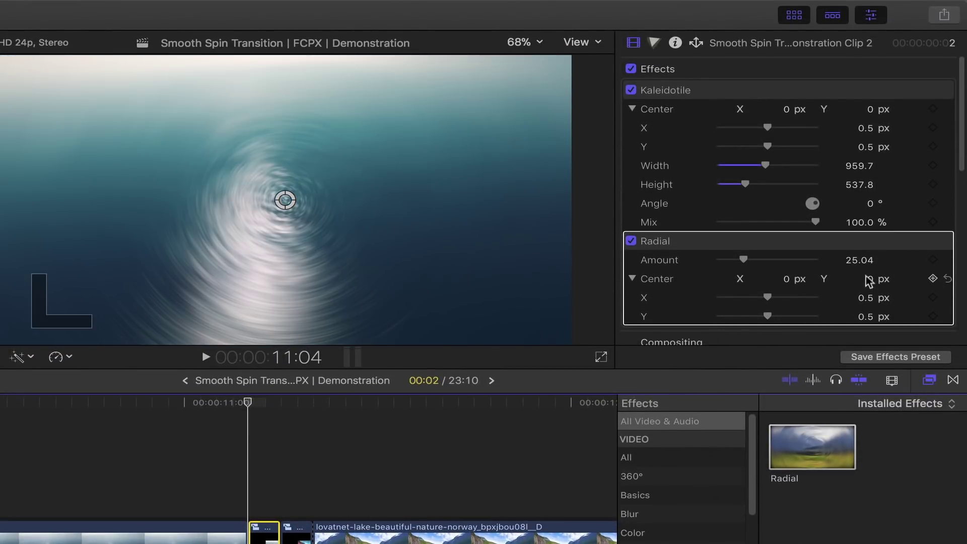
{"action": "key", "text": "Return"}
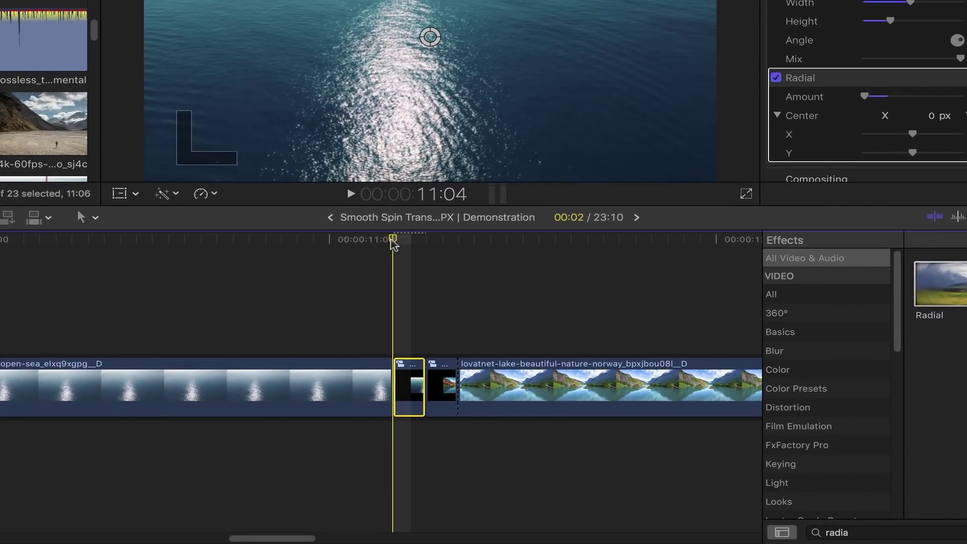
{"action": "left_click", "coordinate": [424, 239]}
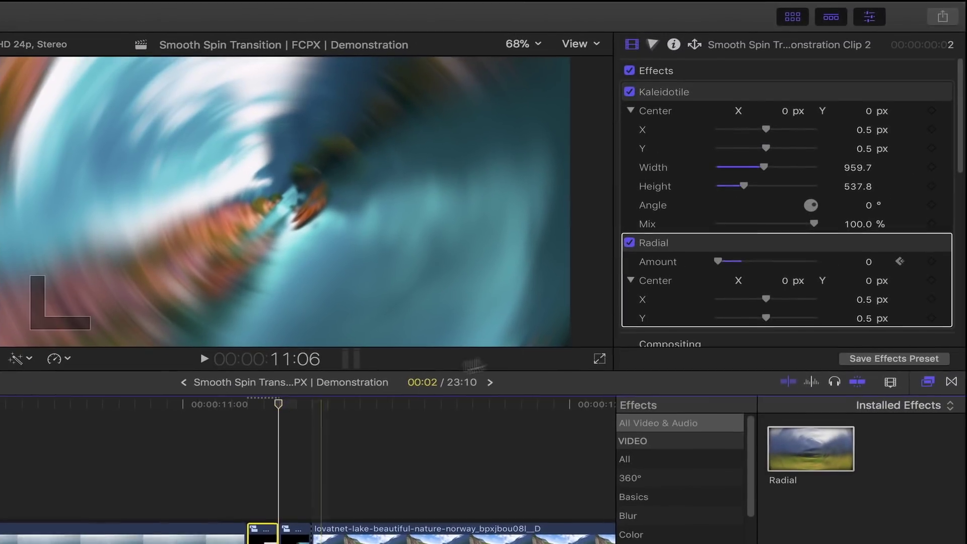
{"action": "left_click", "coordinate": [871, 260]}
{"action": "type", "text": "2"}
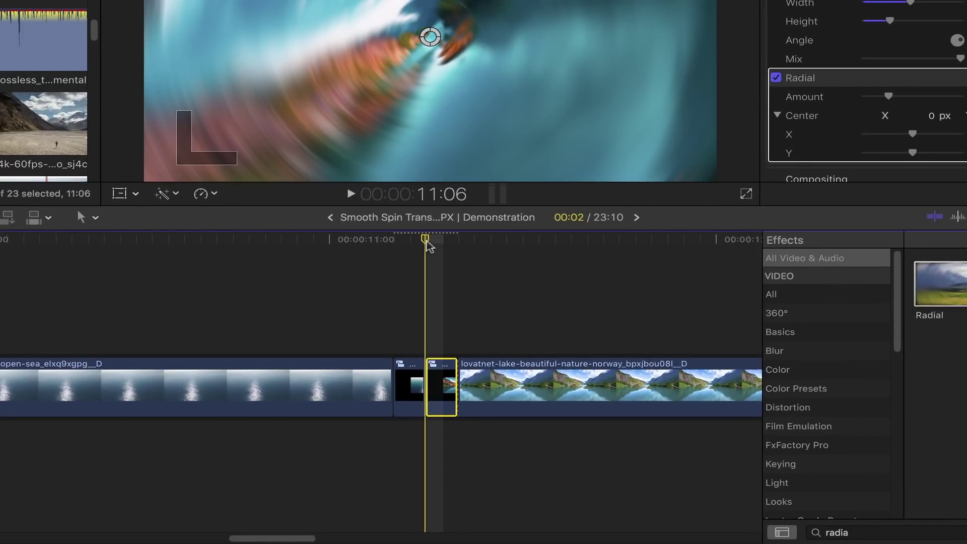
Keyframe the second piece's Radial Amount to 0 at 11:08 and play back the transition.
{"action": "left_click_drag", "start_coordinate": [427, 245], "coordinate": [462, 251]}
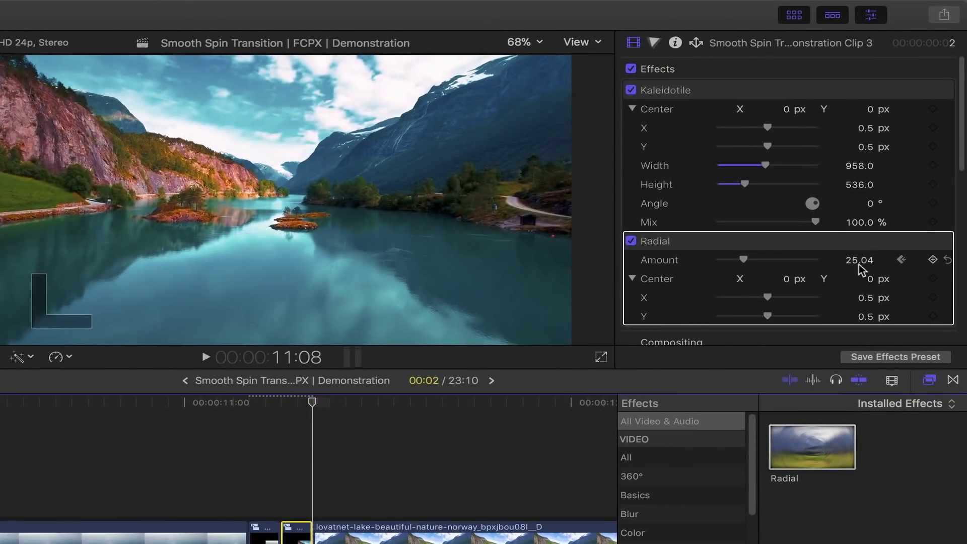
{"action": "left_click", "coordinate": [859, 261]}
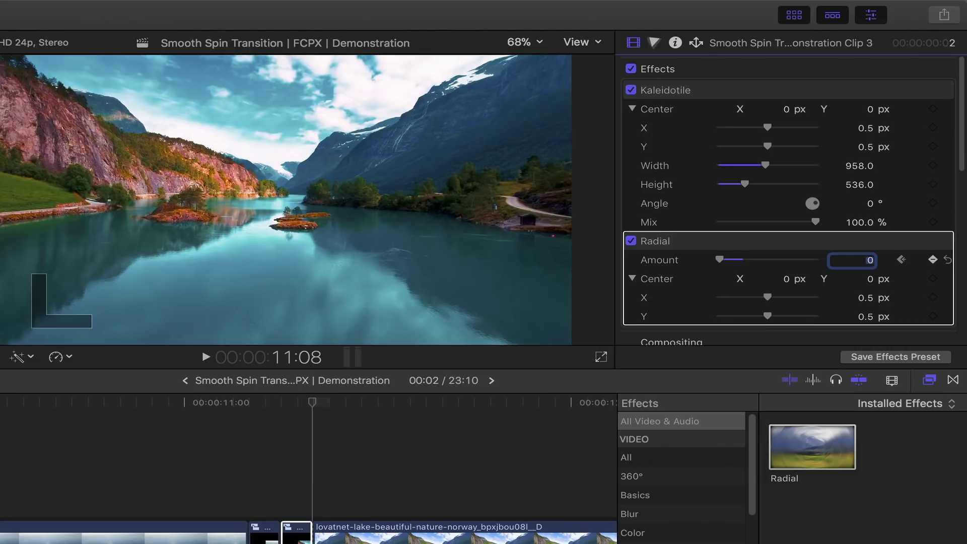
{"action": "key", "text": "Return"}
{"action": "left_click", "coordinate": [58, 411]}
{"action": "key", "text": "space"}
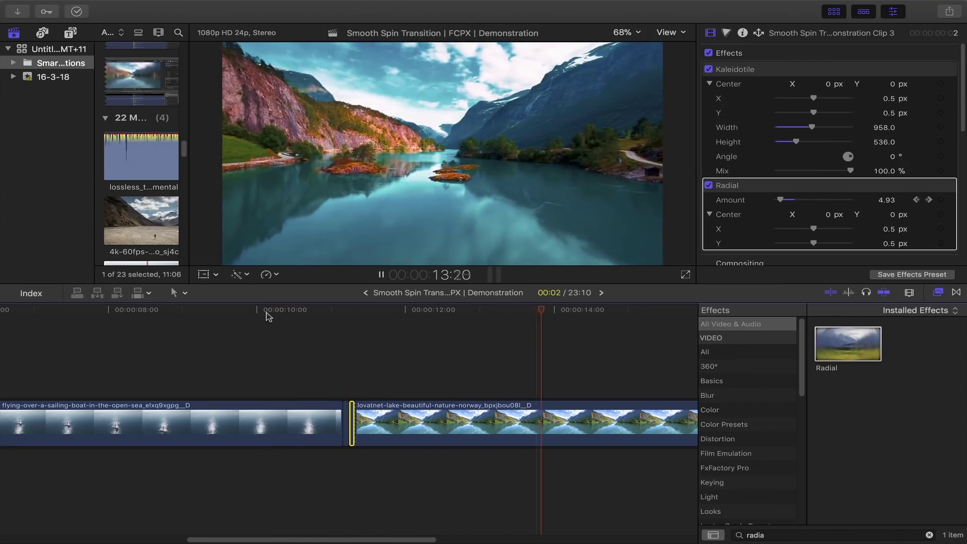
{"action": "left_click", "coordinate": [266, 316]}
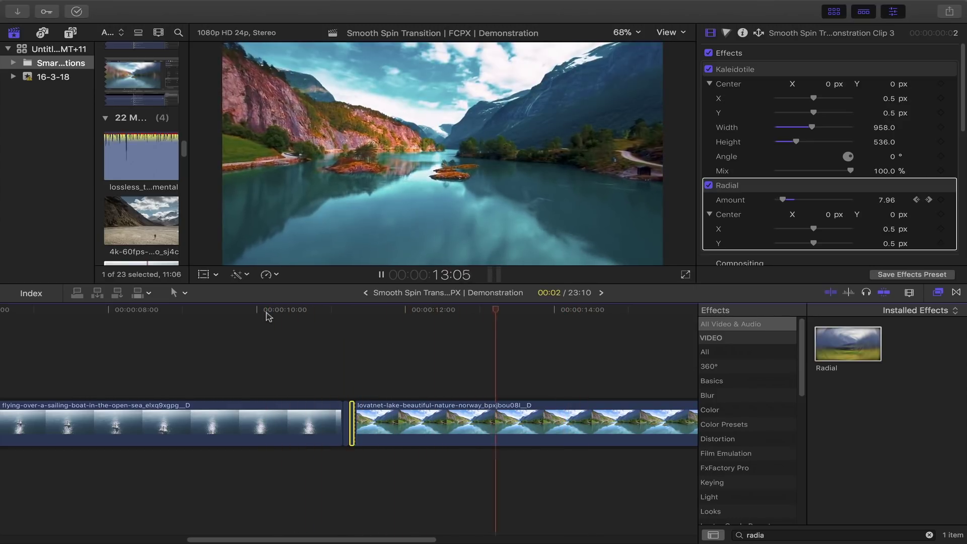
{"action": "key", "text": "space"}
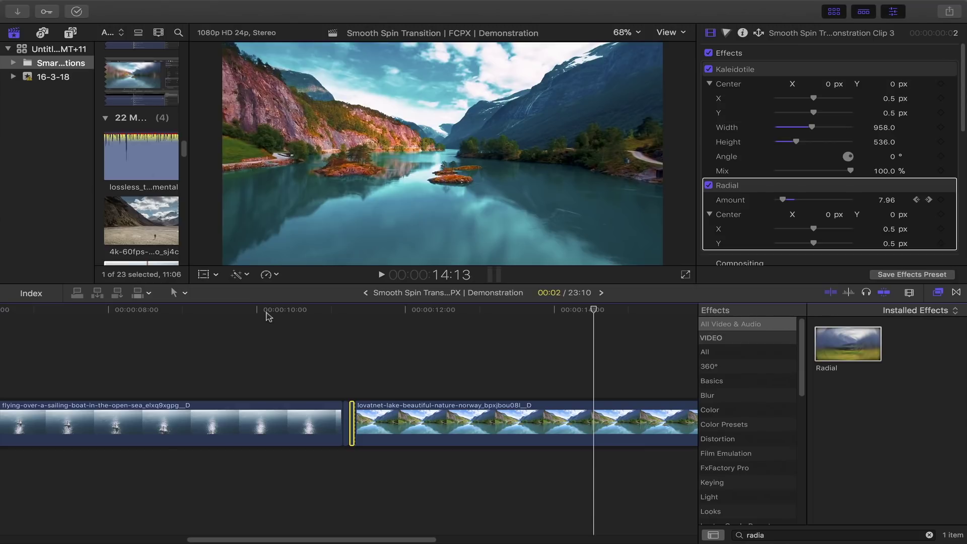